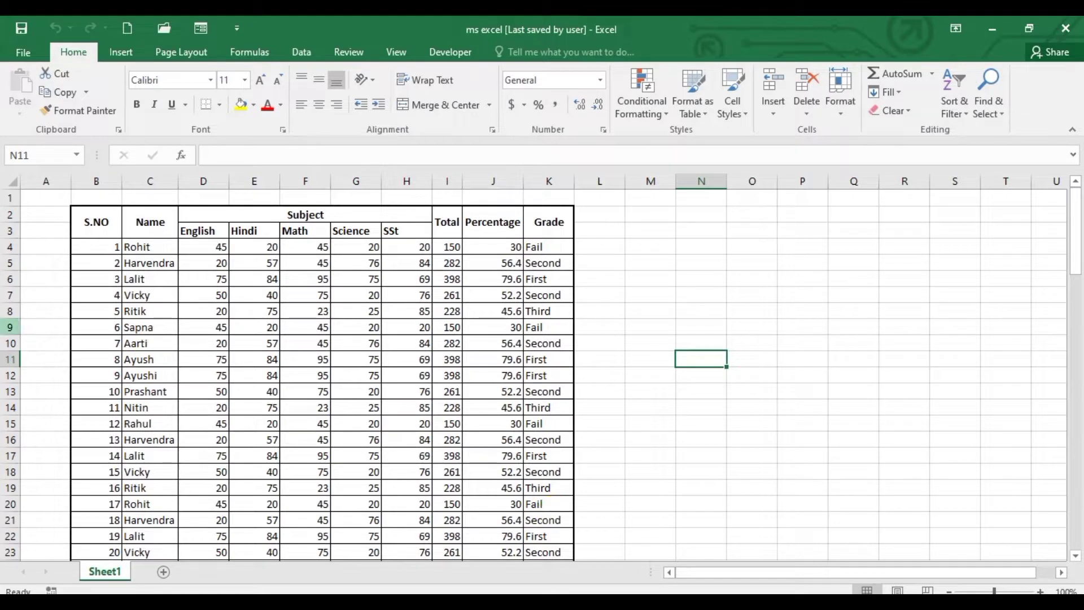
- Go from the student marks sheet to the File backstage view
left_click(28, 54)
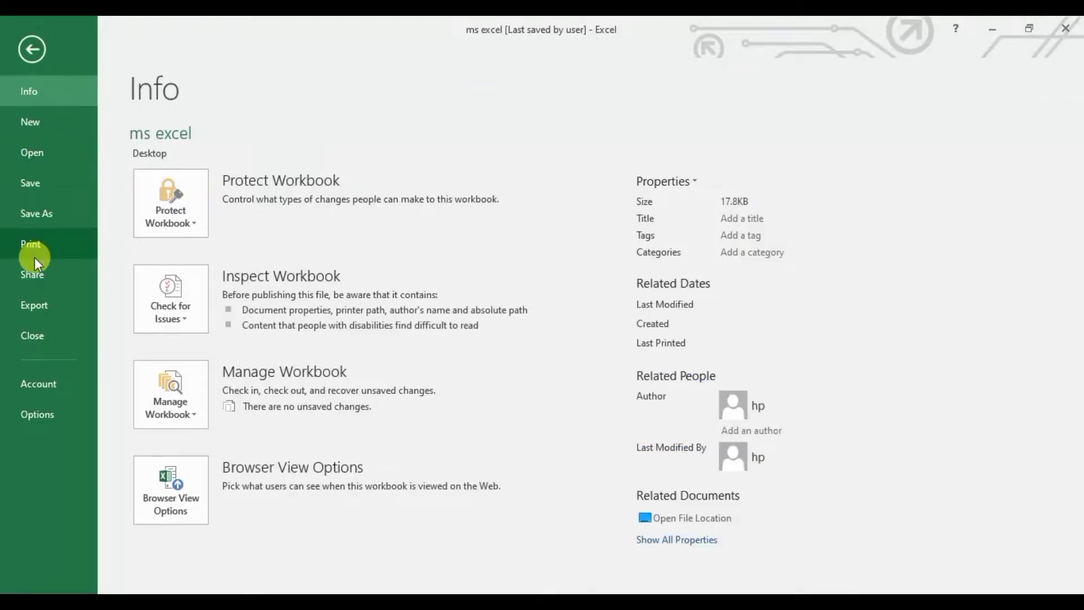
- Show the Print preview of the marks sheet and list its scaling choices
left_click(35, 256)
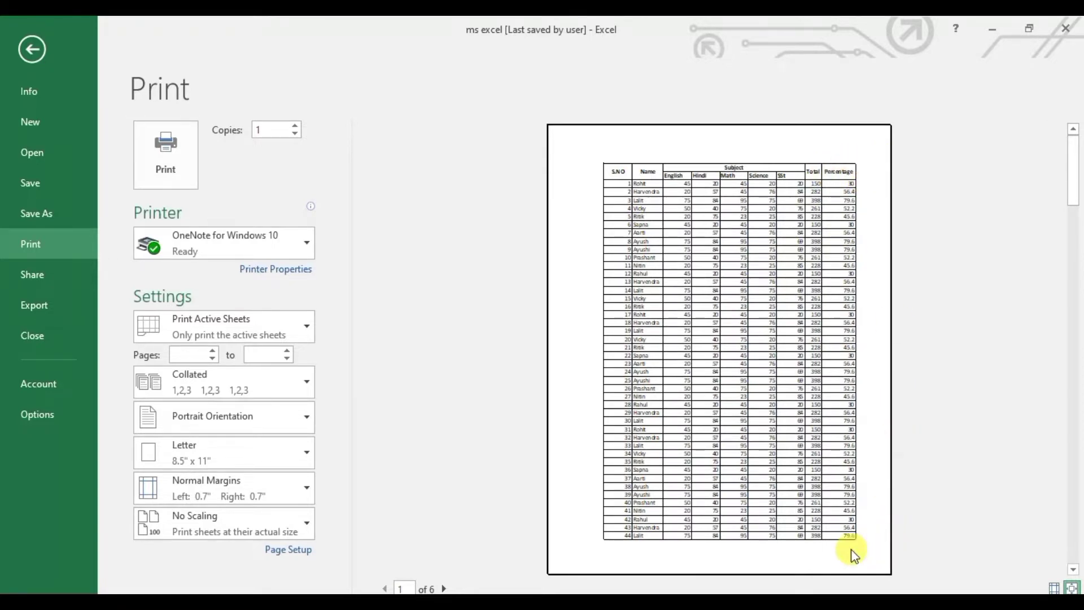
left_click(228, 525)
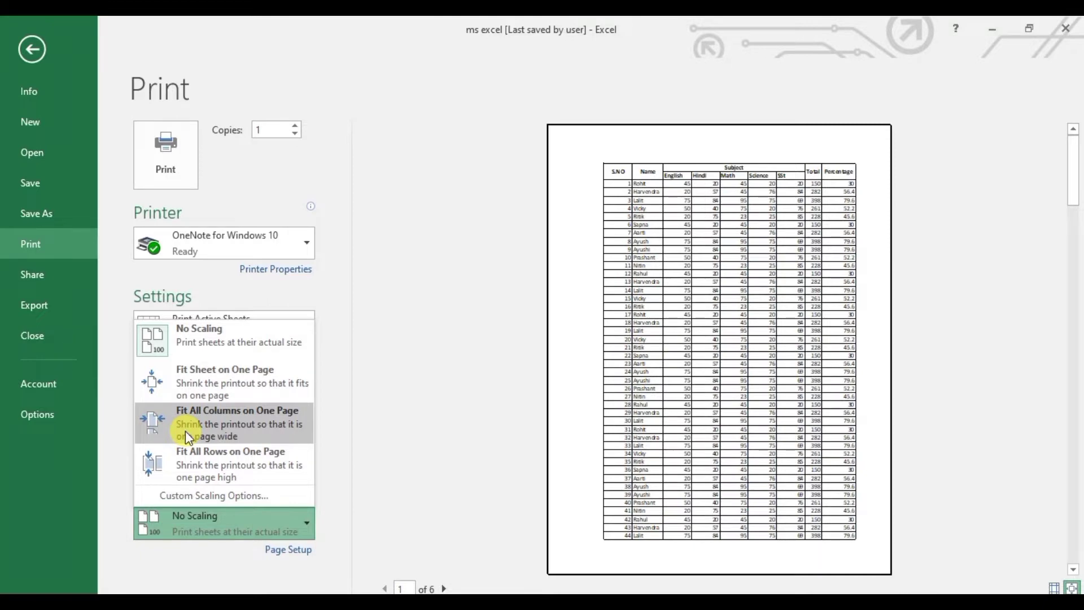
- Choose Fit All Columns on One Page scaling and A4 paper size
left_click(185, 432)
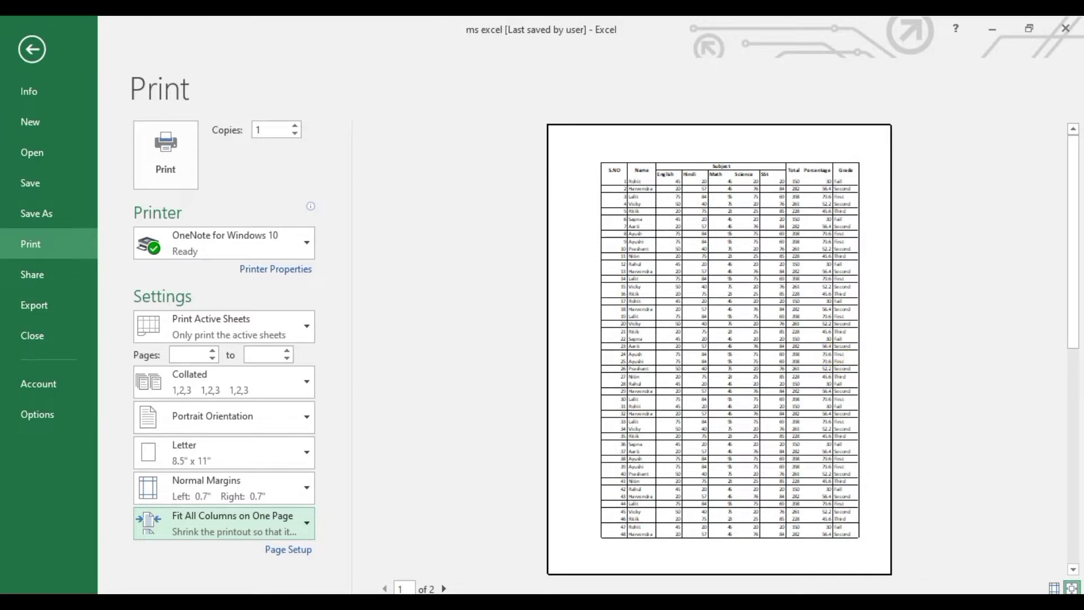
left_click(252, 455)
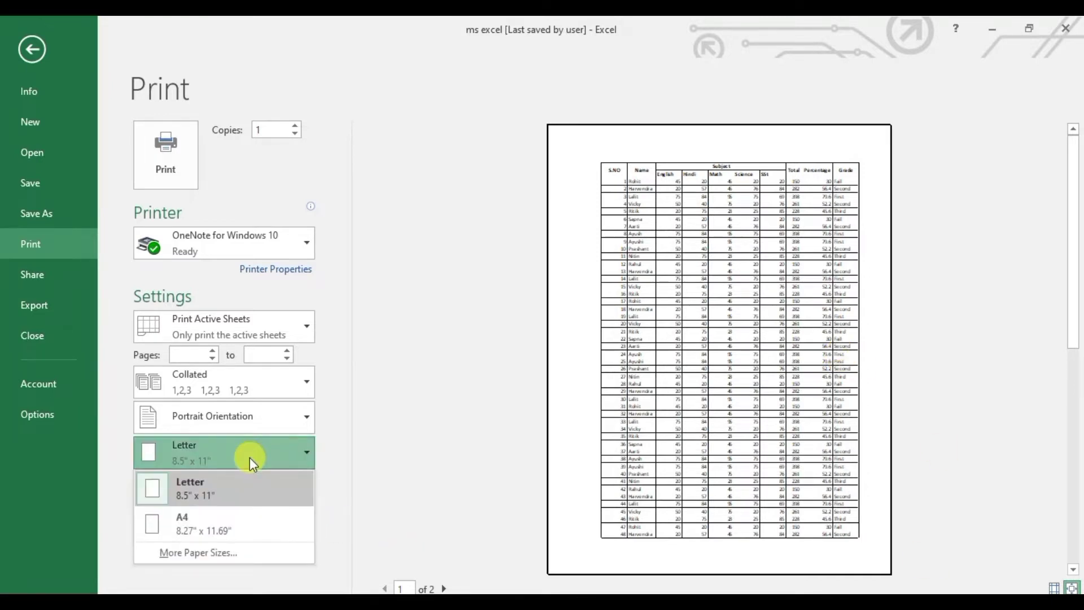
left_click(246, 526)
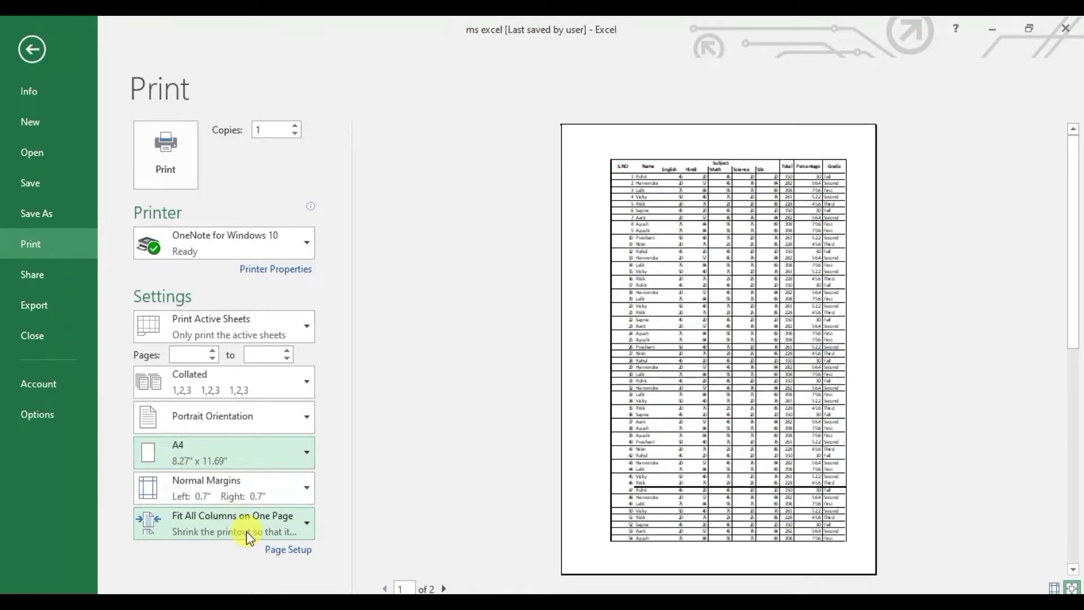
- Enter custom margins of 0.5 inch for top, bottom, left and right
left_click(232, 482)
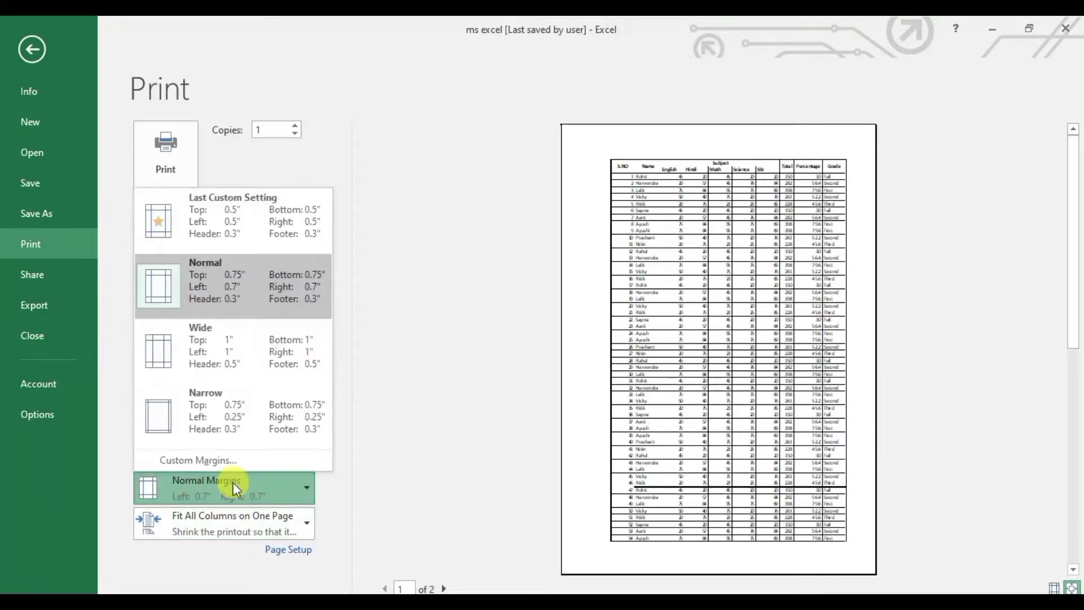
left_click(195, 460)
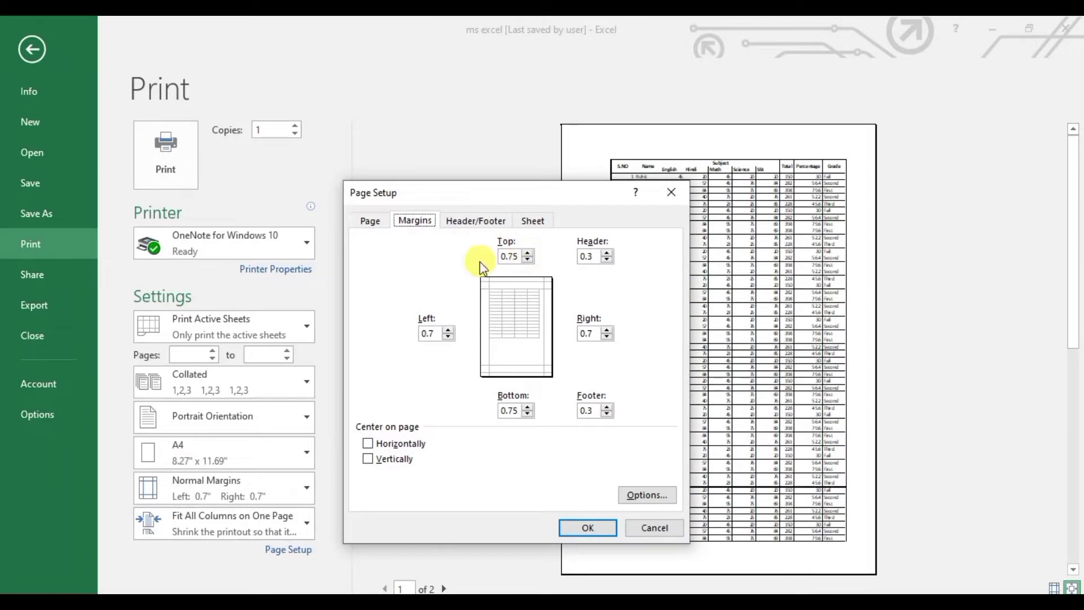
left_click_drag(517, 258, 496, 258)
type("0.5")
left_click_drag(518, 411, 498, 411)
type("0")
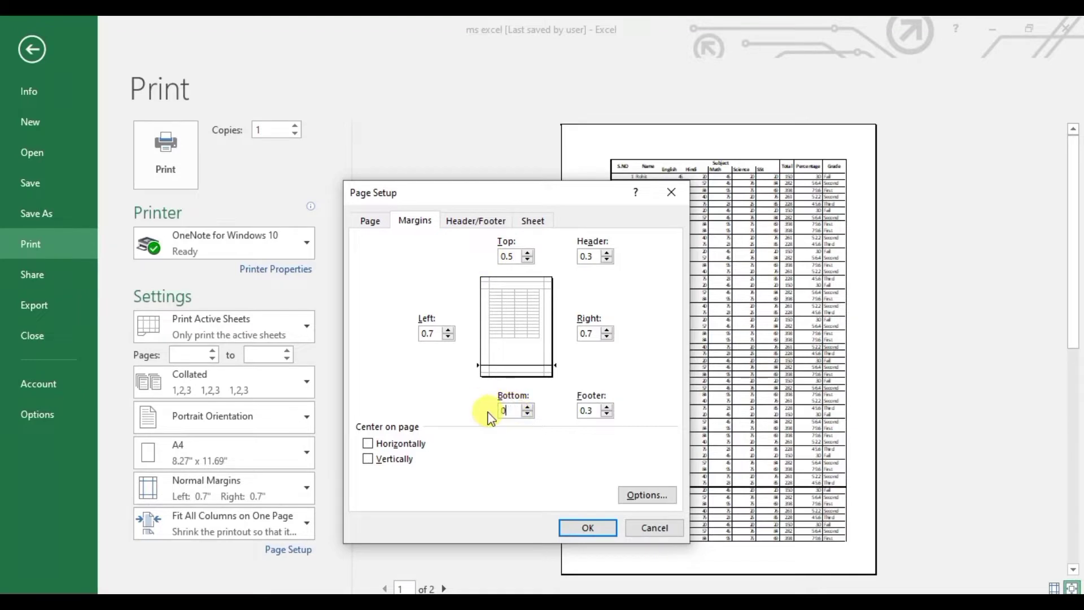
type(".5")
left_click_drag(593, 333, 581, 333)
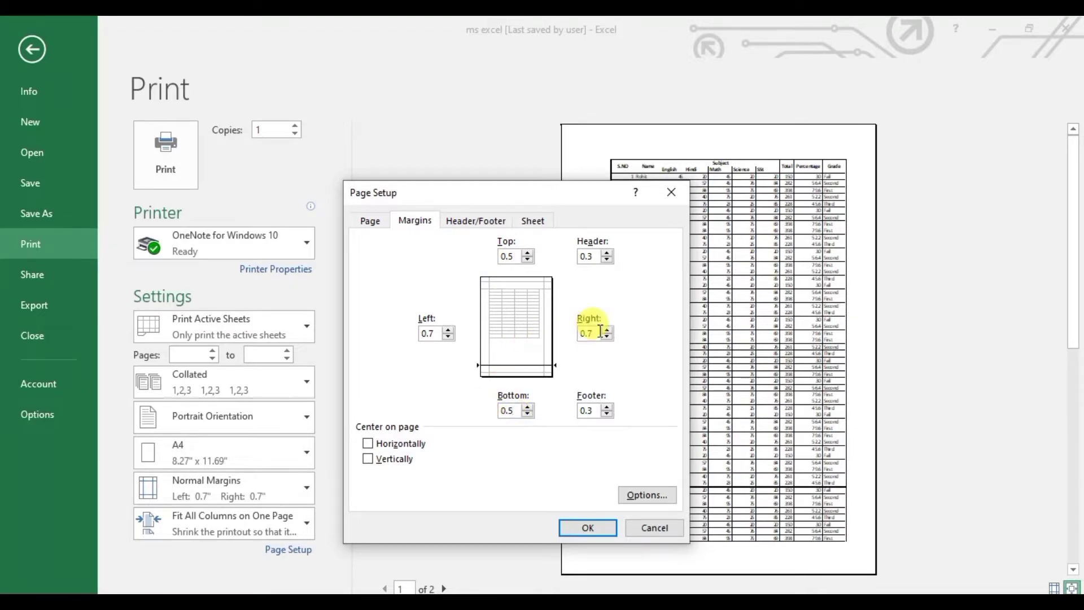
type("0")
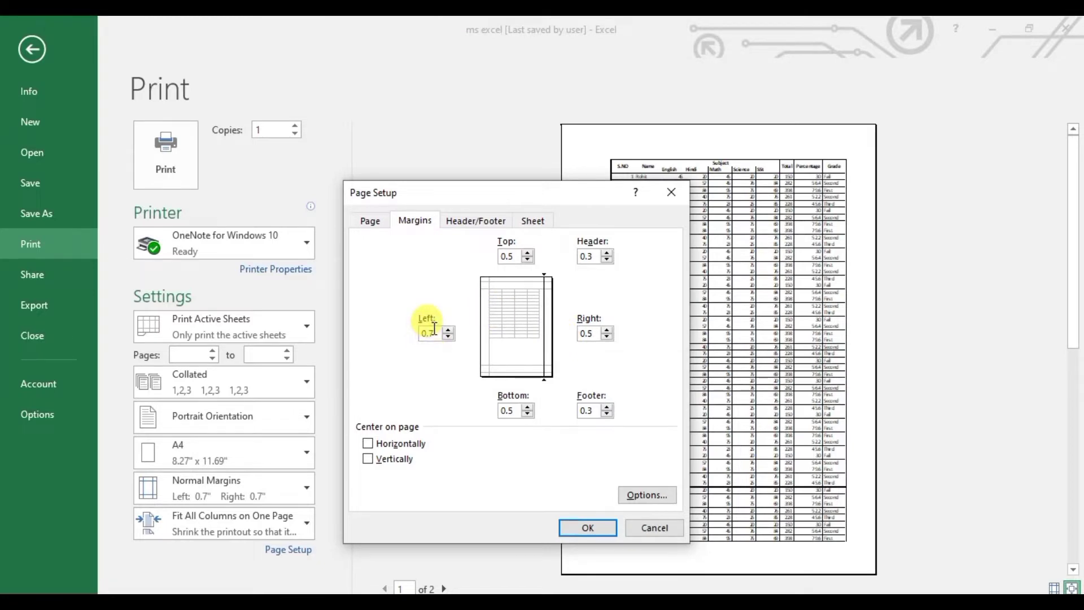
left_click_drag(433, 333, 412, 336)
type("0.5")
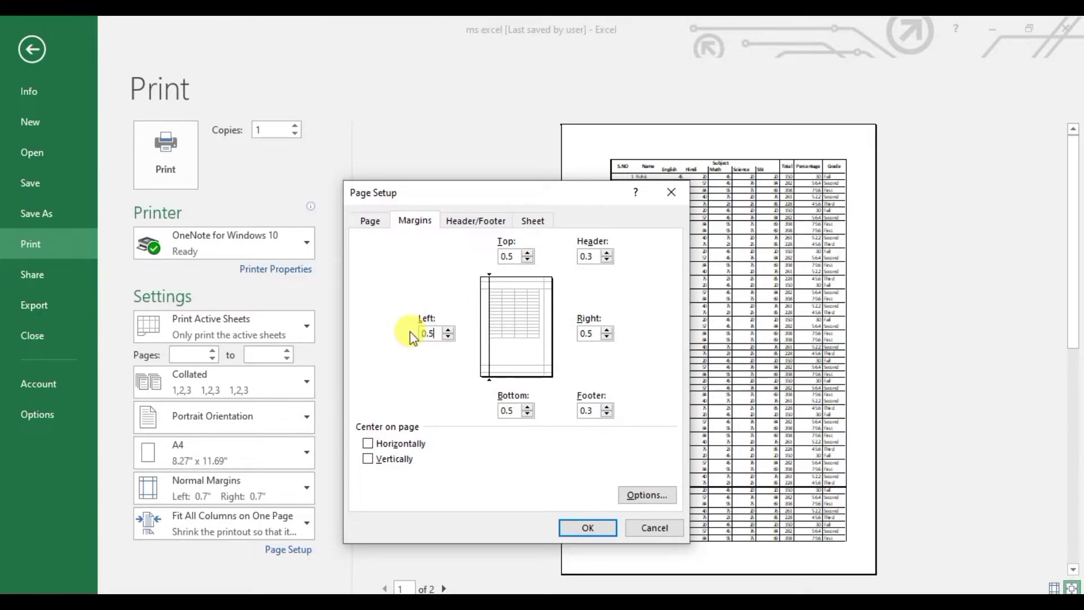
left_click(599, 527)
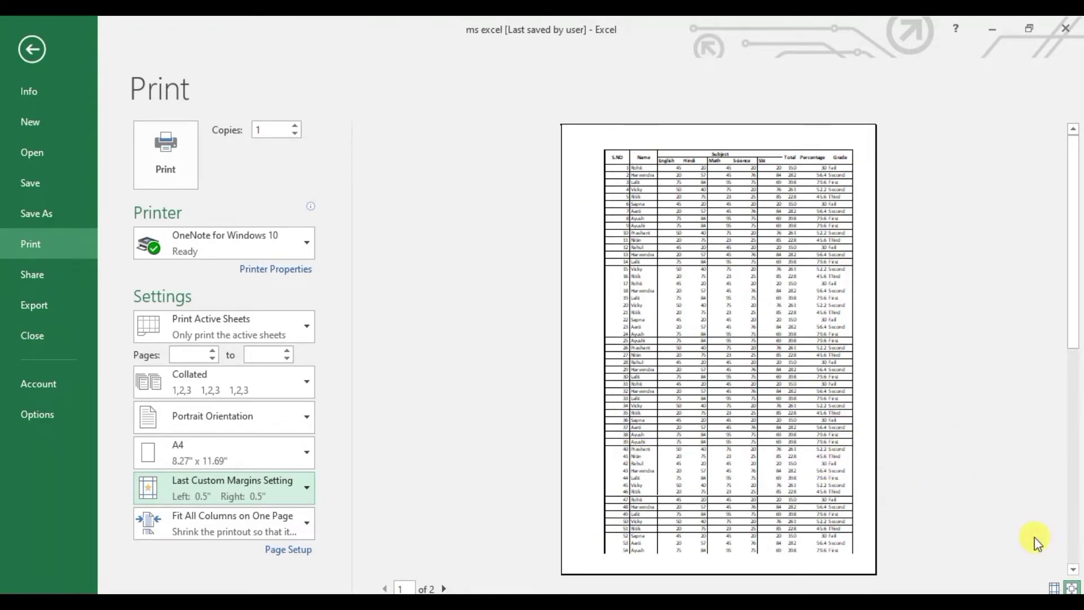
- Drag the preview's column handles to widen the table and Grade column, then zoom to page
left_click(1054, 589)
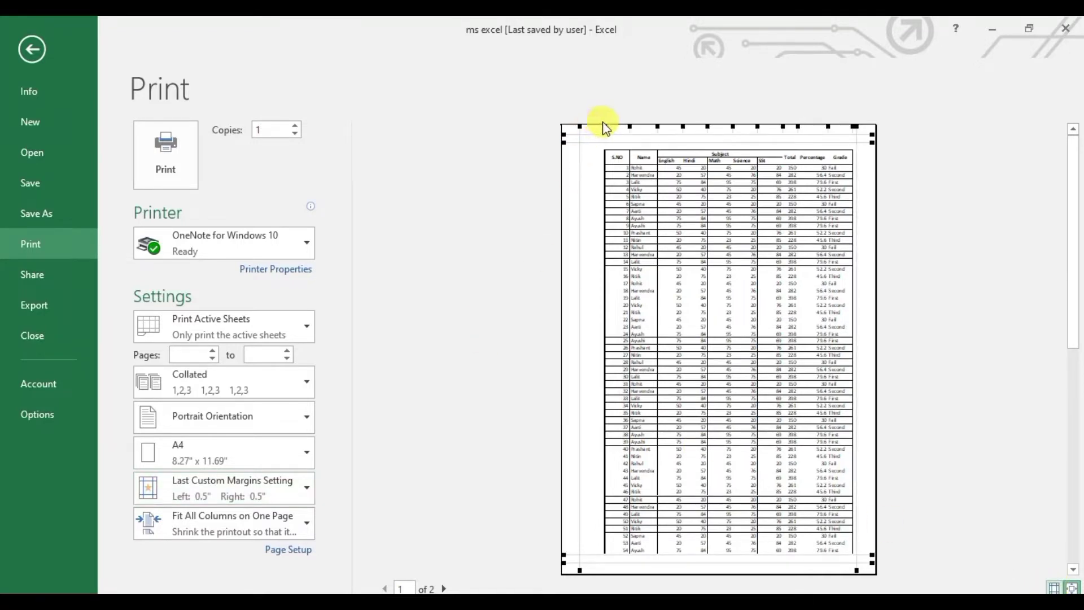
left_click_drag(602, 125, 581, 130)
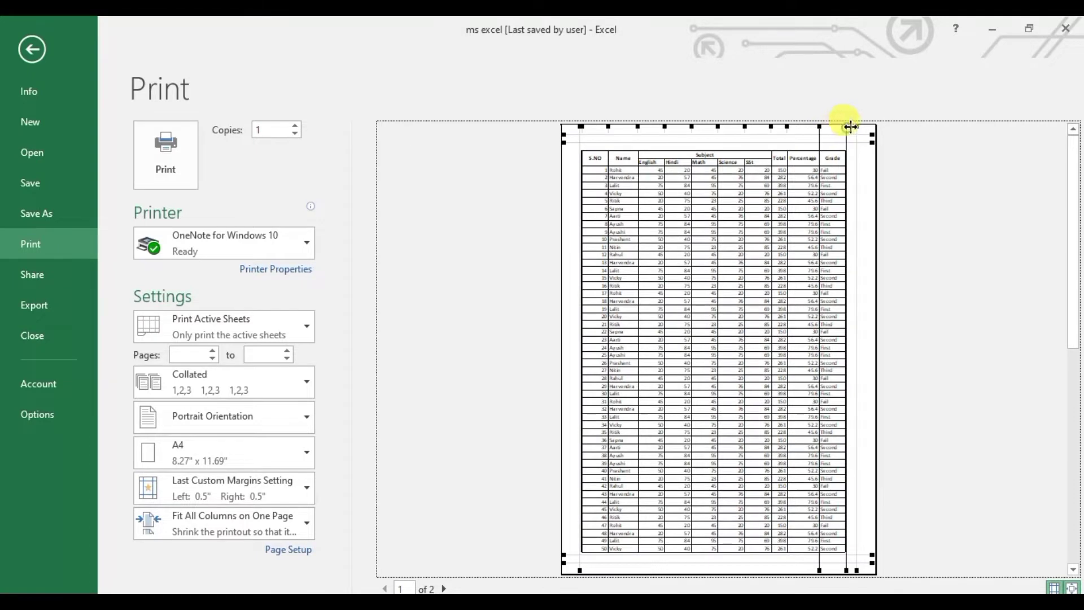
left_click_drag(847, 128, 858, 129)
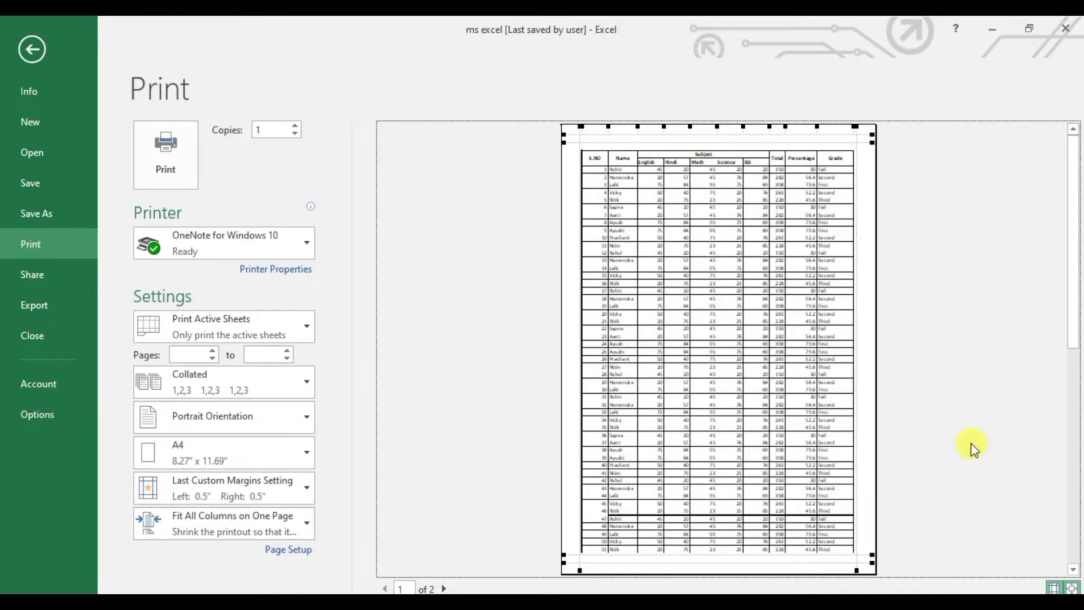
left_click(1073, 589)
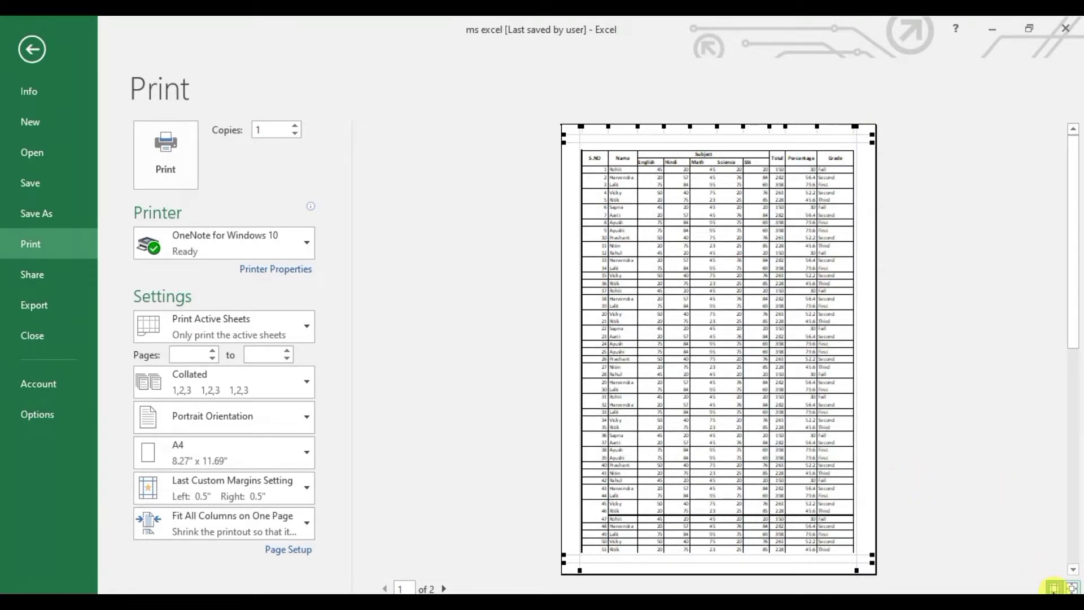
left_click(1054, 588)
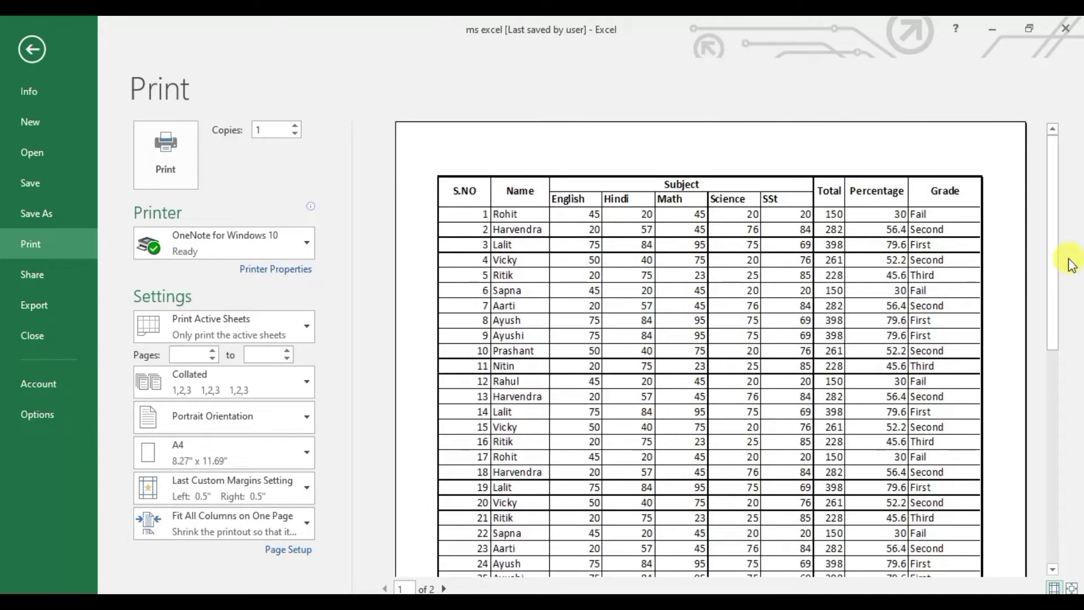
- Scroll through preview pages 1 and 2, then leave print preview for the worksheet
left_click_drag(1060, 315, 1055, 508)
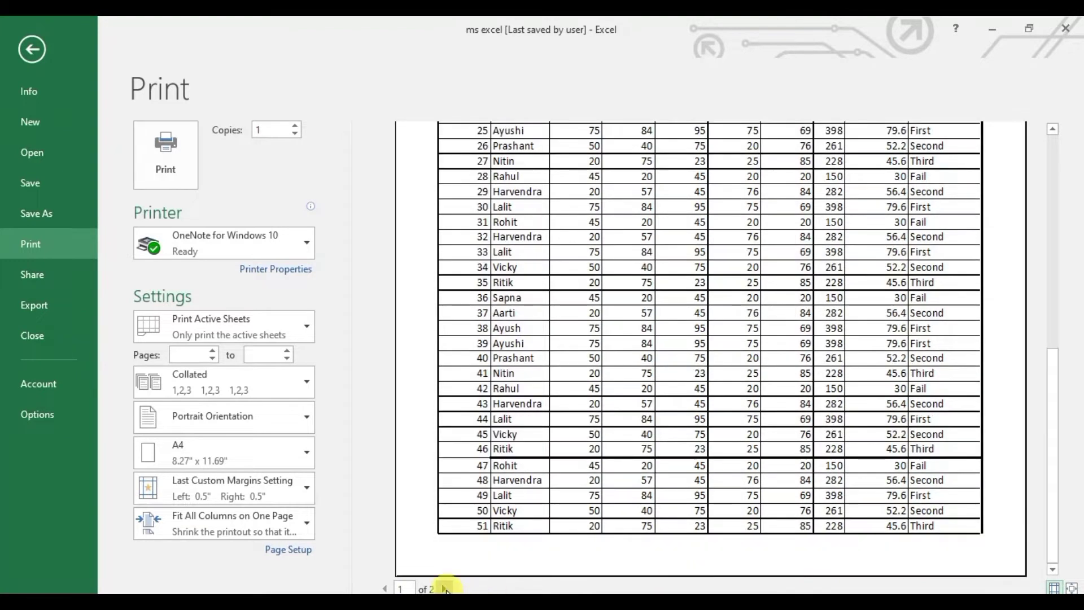
scroll(694, 382, "down", 5)
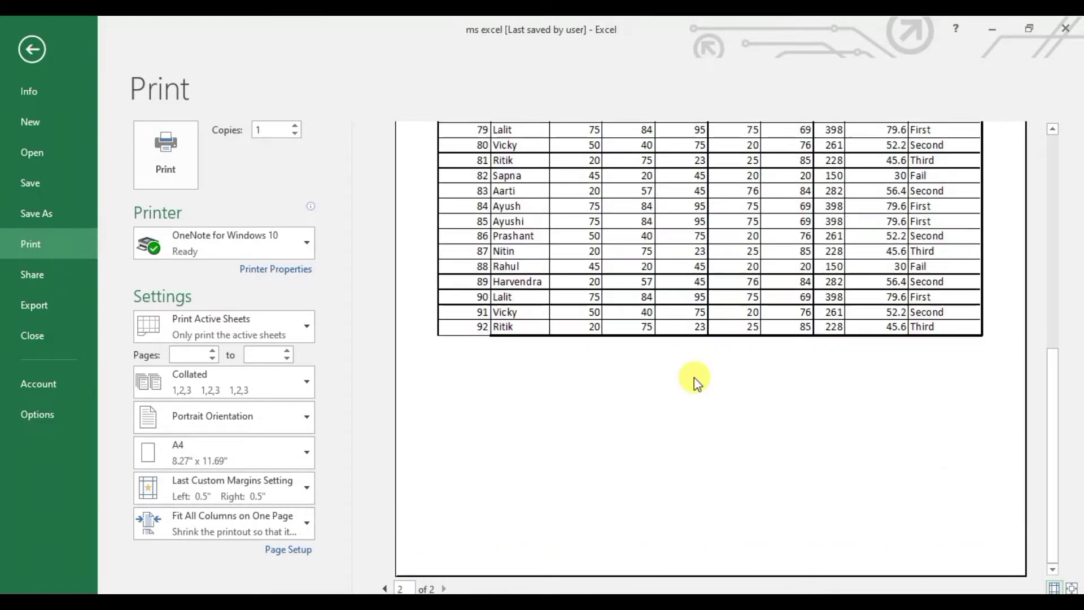
left_click_drag(1055, 455, 1059, 244)
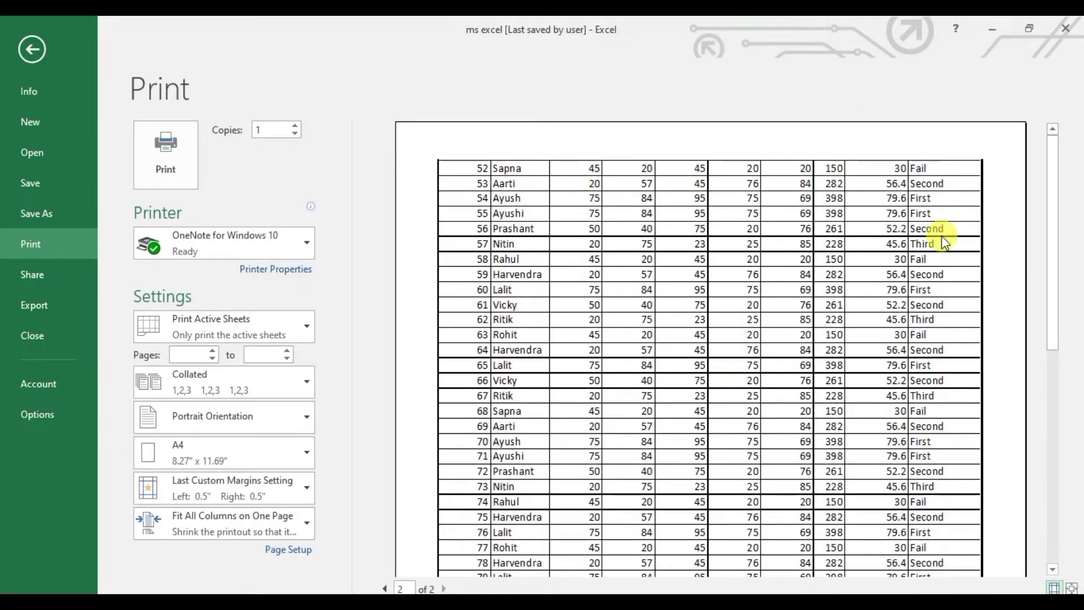
left_click(20, 44)
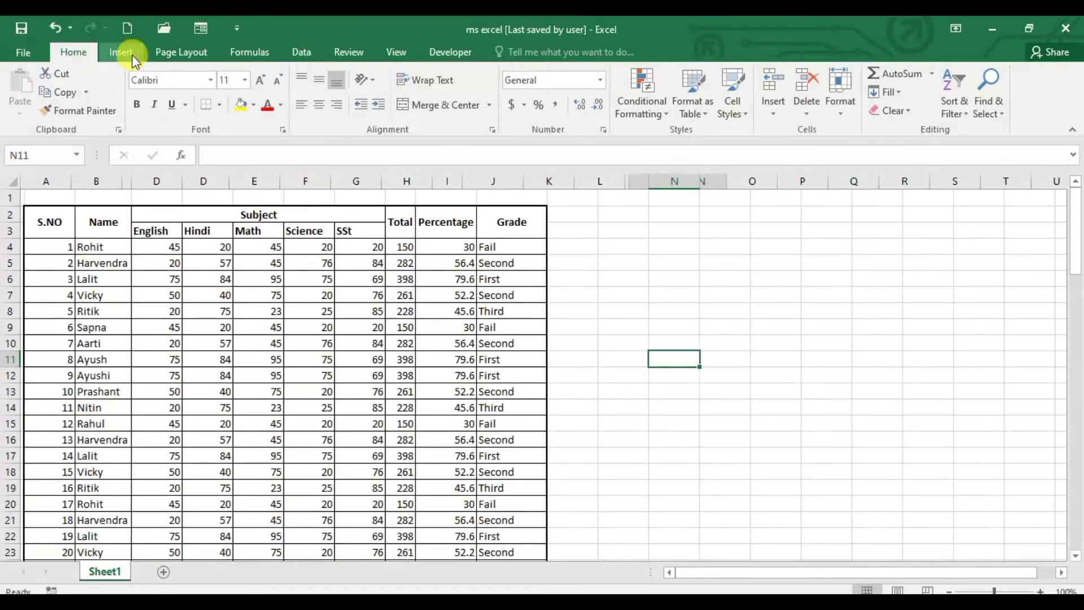
- Use Page Layout's Print Titles to repeat rows $2:$3 at the top of each page
left_click(188, 52)
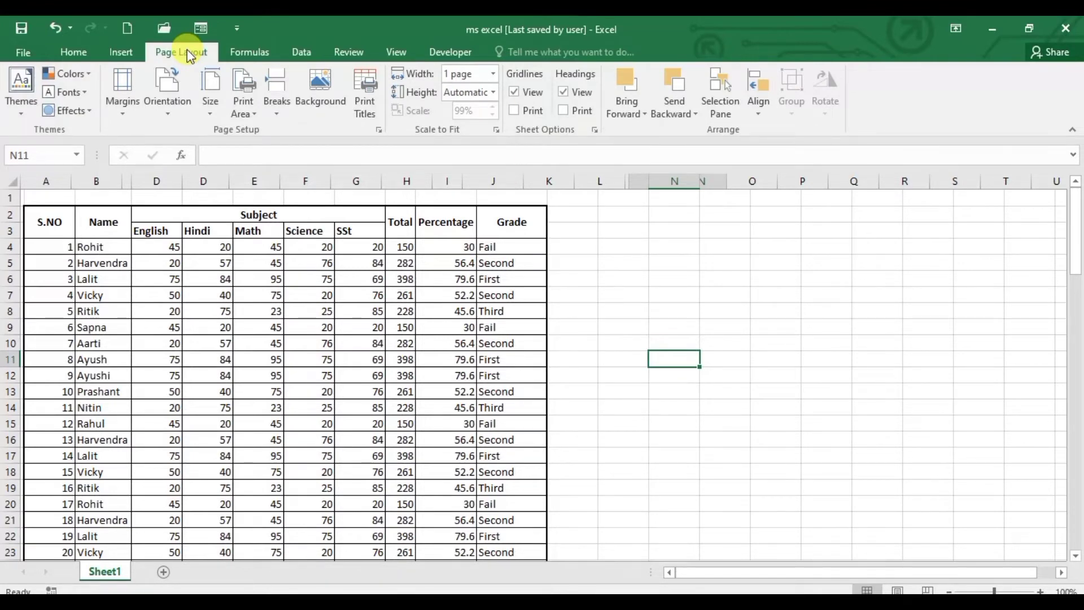
left_click(364, 102)
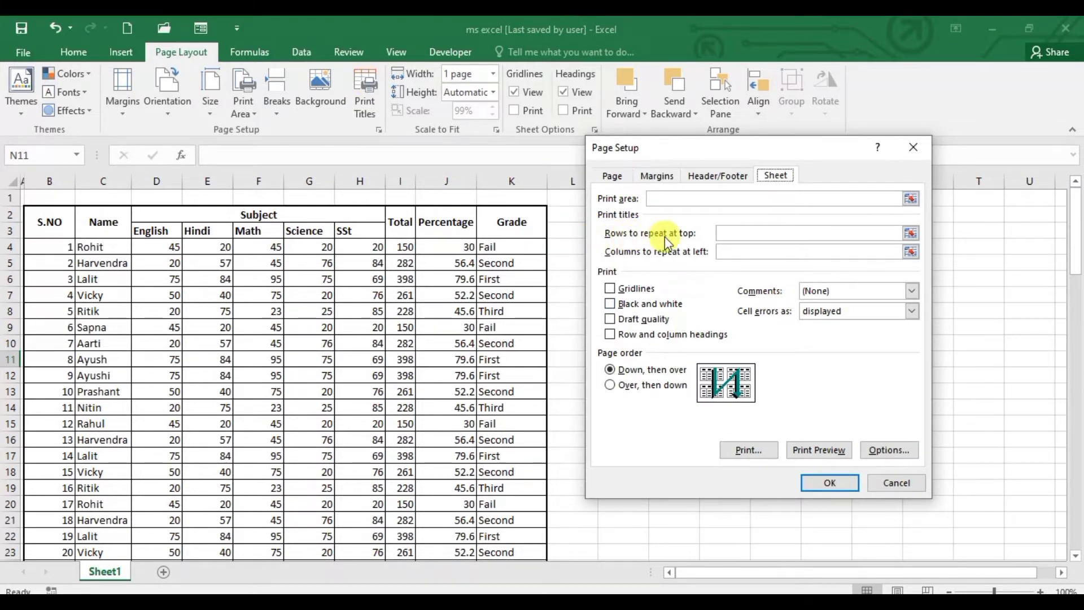
left_click(720, 234)
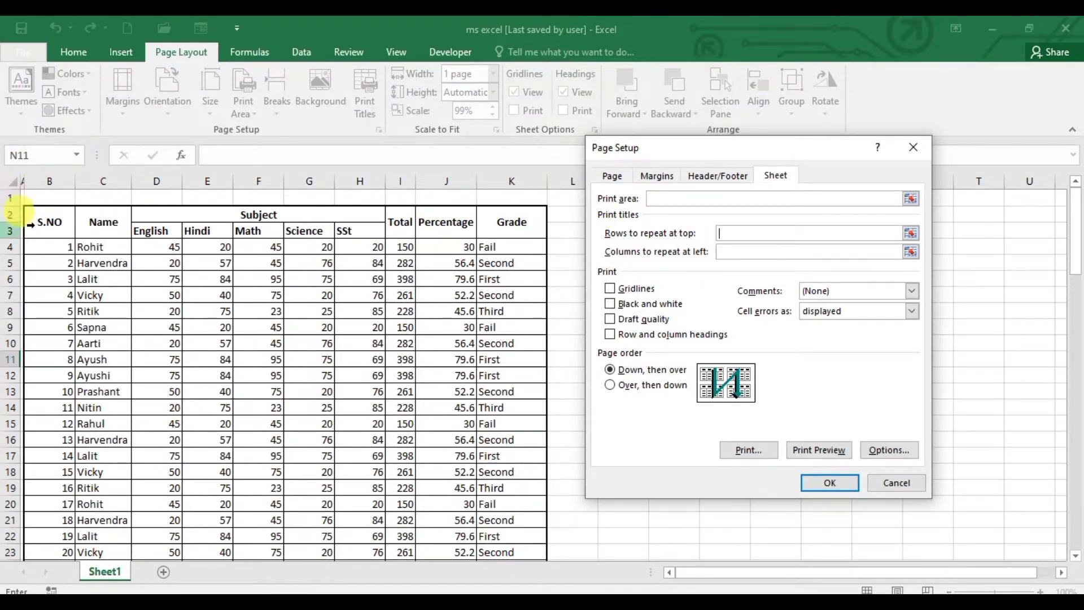
left_click(12, 213)
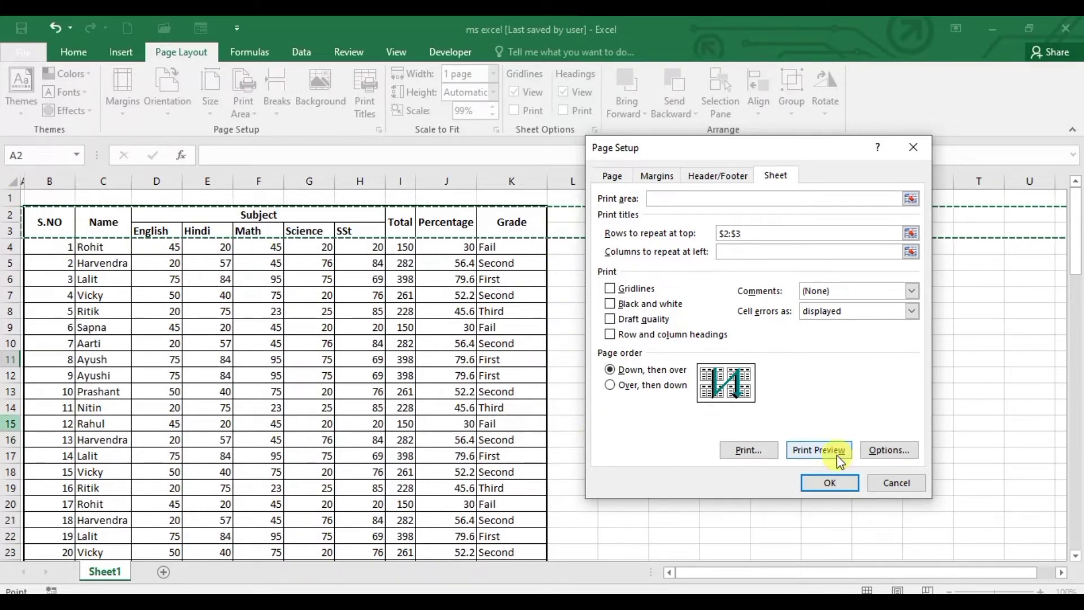
left_click(830, 482)
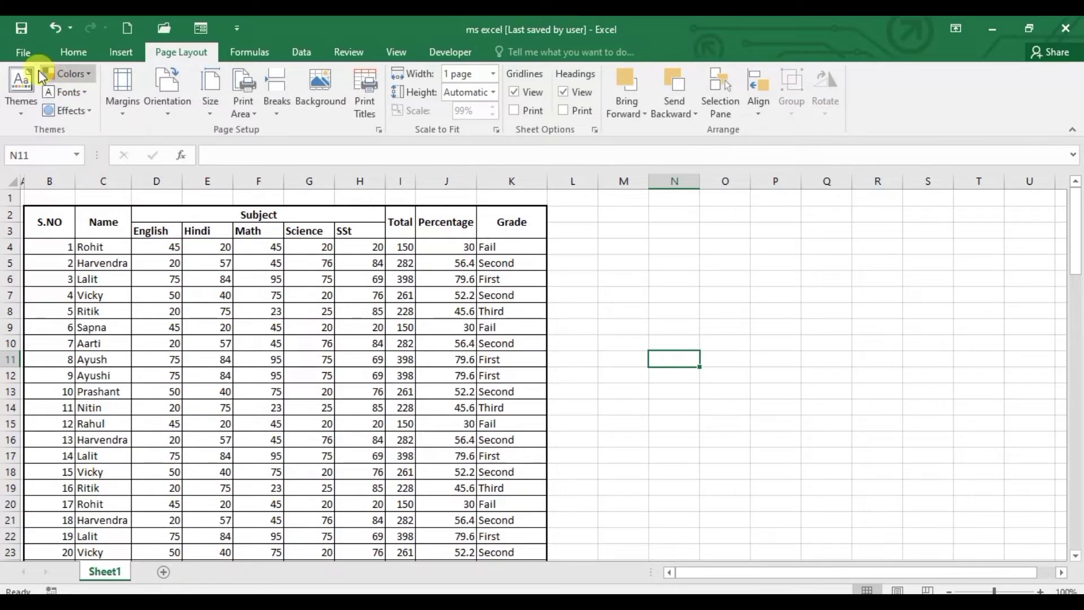
- Open File > Print and step through preview pages 1 and 2, ending on page 1
left_click(25, 55)
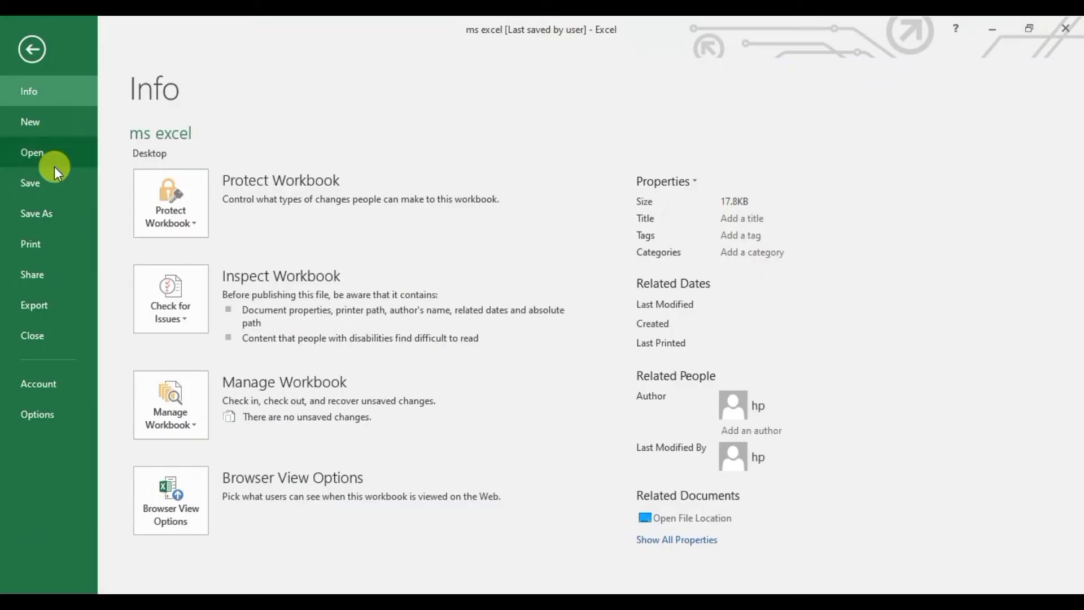
left_click(54, 234)
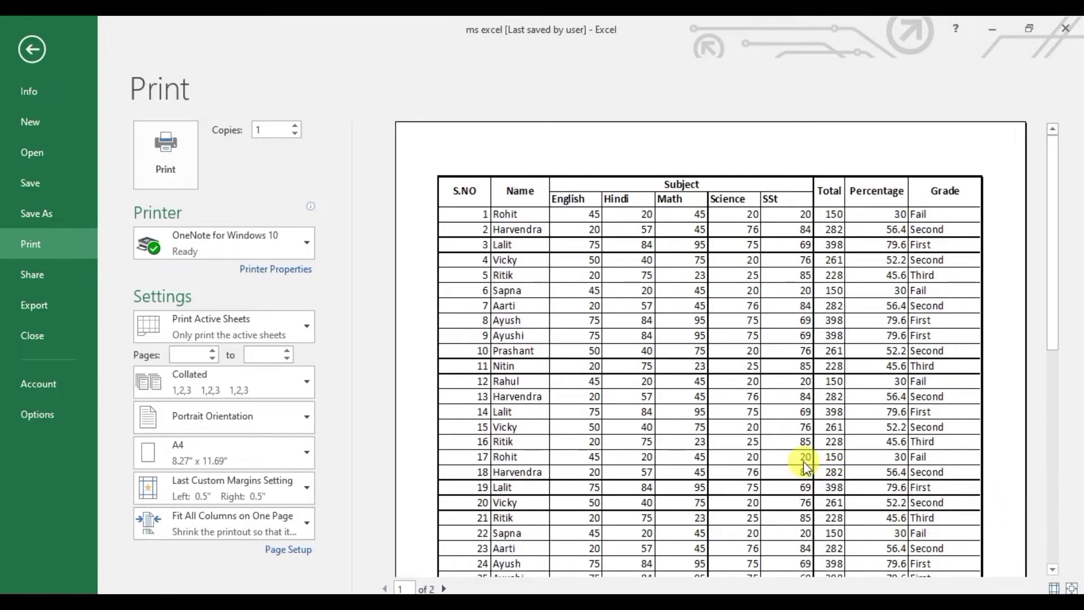
left_click(444, 589)
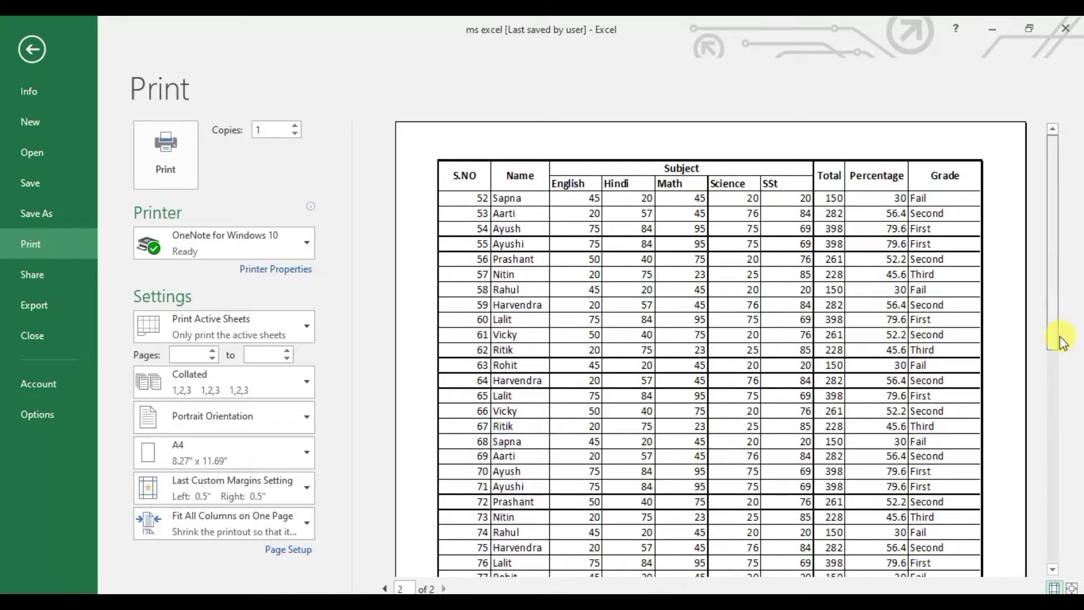
left_click_drag(1058, 339, 1065, 547)
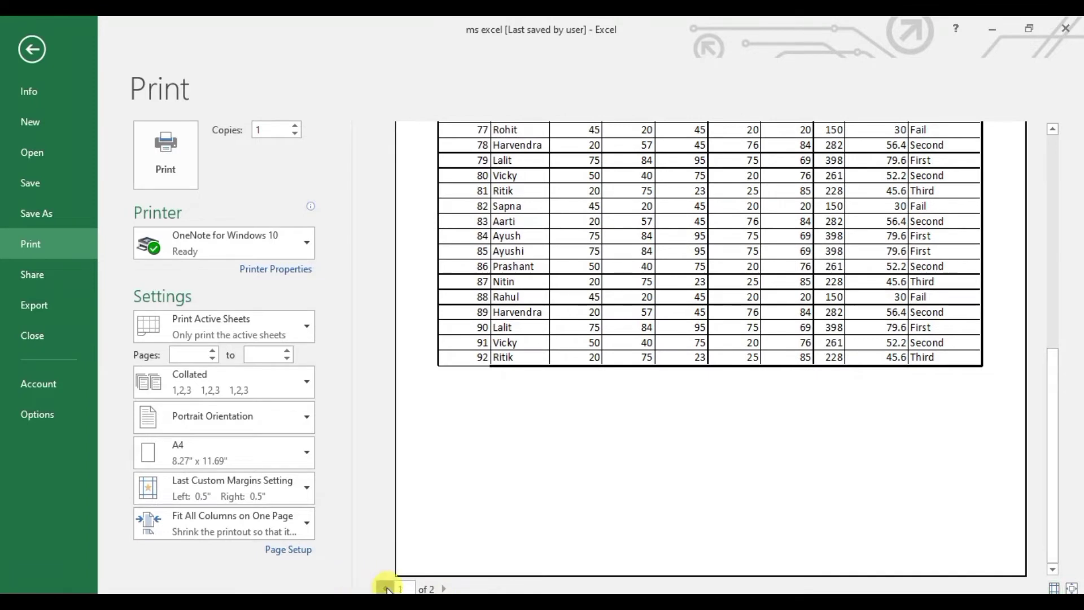
left_click(385, 588)
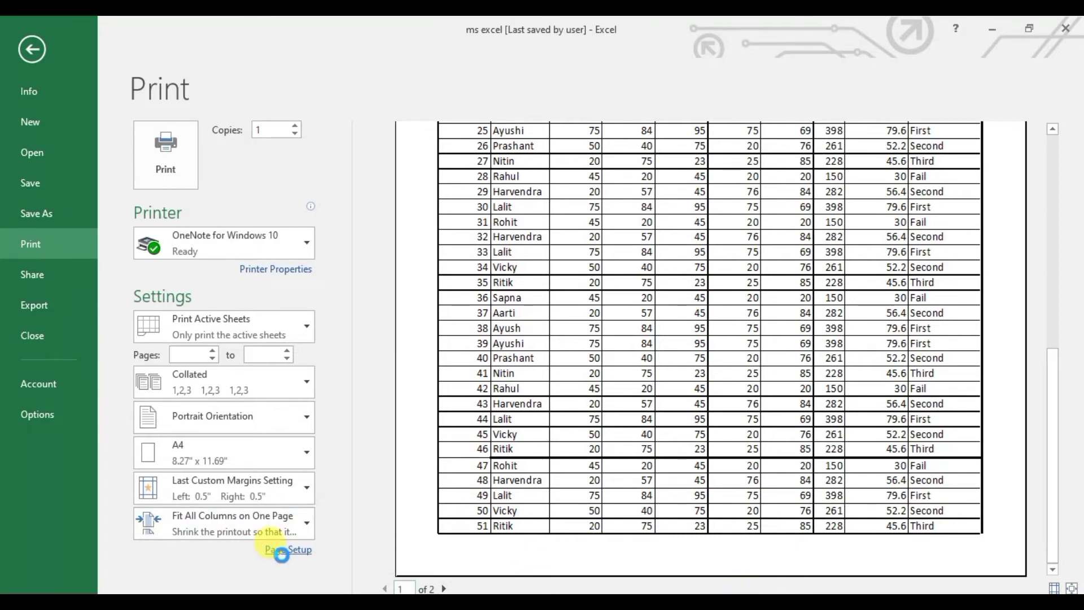
- Pick the 'Page 1 of ?' footer on Page Setup's Header/Footer tab
left_click(284, 557)
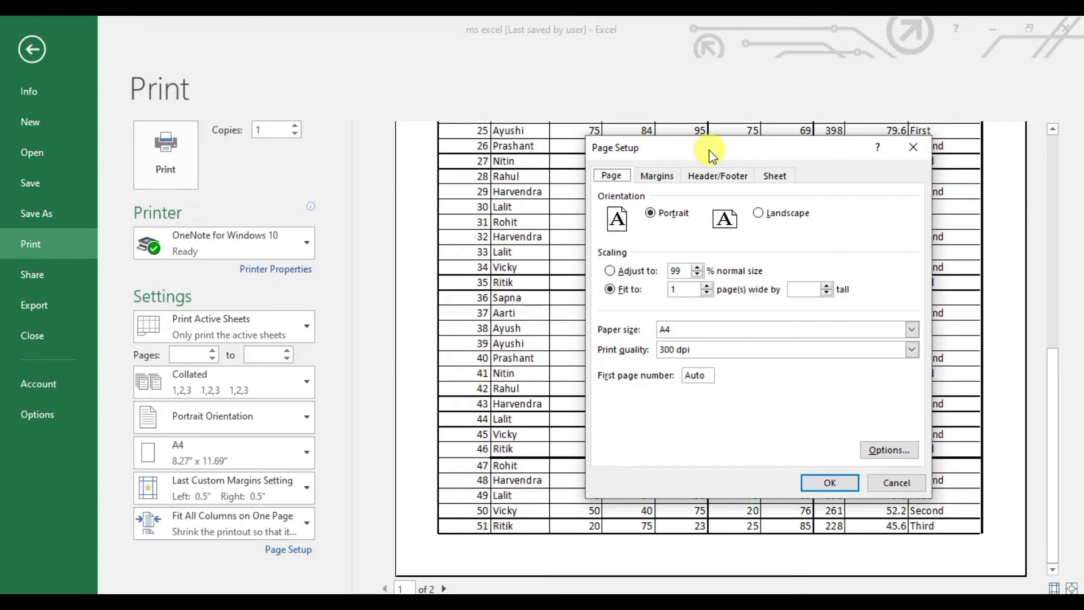
left_click(745, 180)
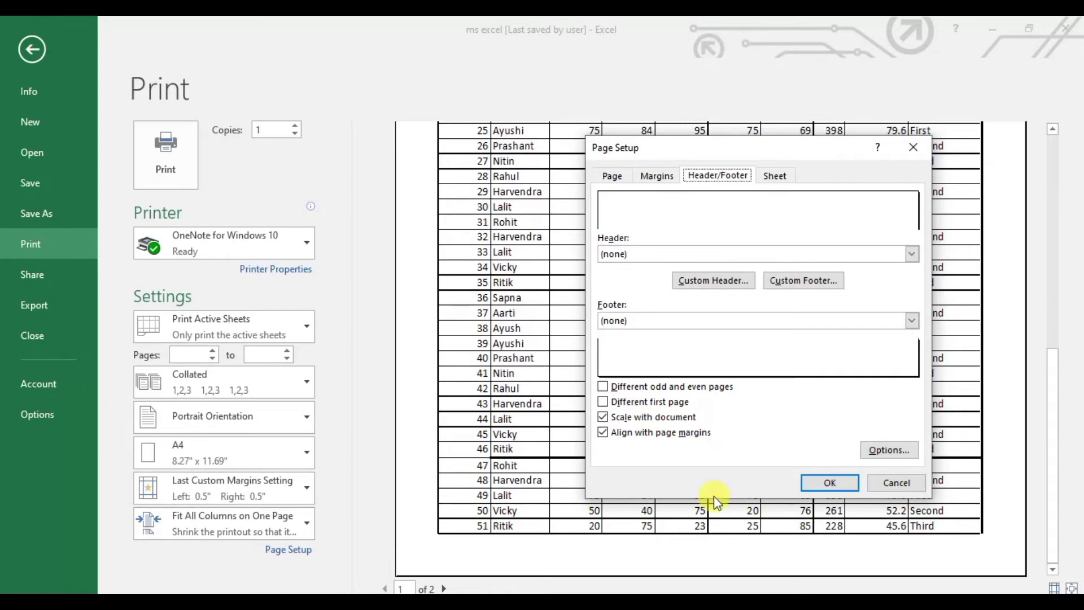
left_click(795, 321)
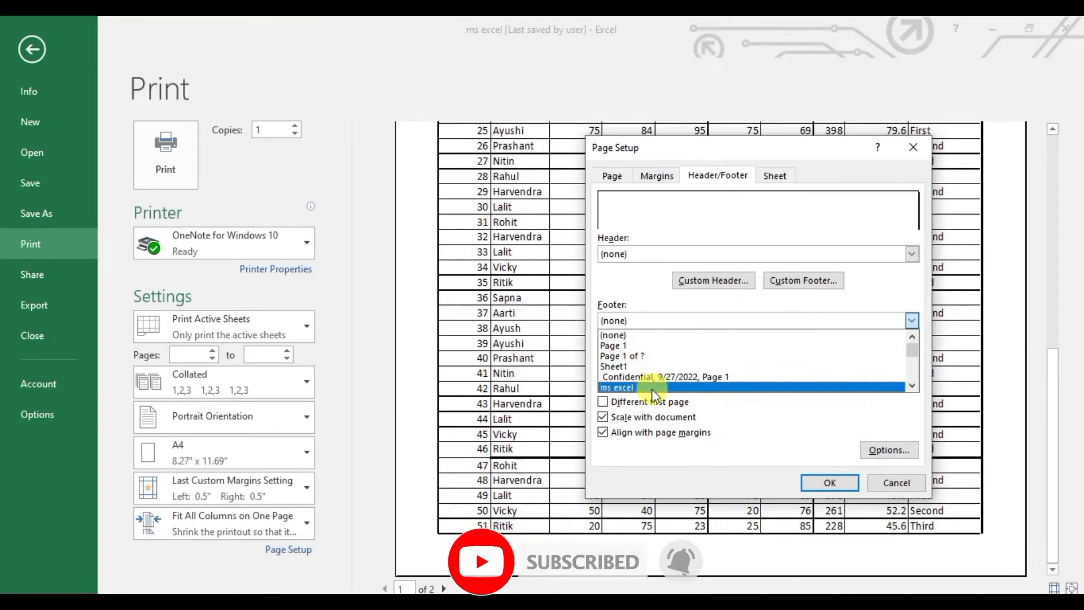
left_click(643, 356)
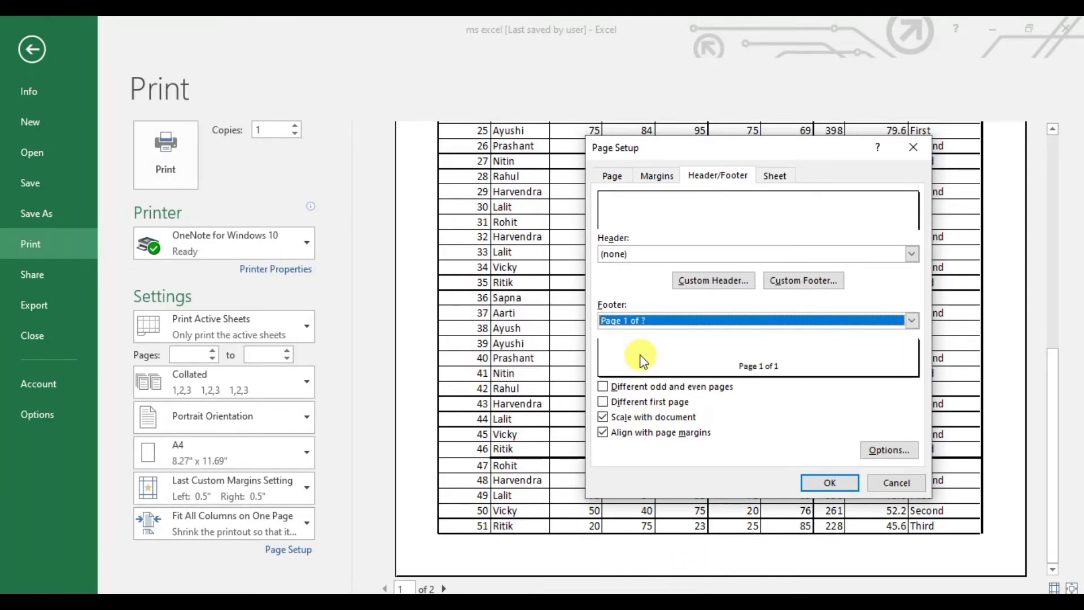
left_click(820, 484)
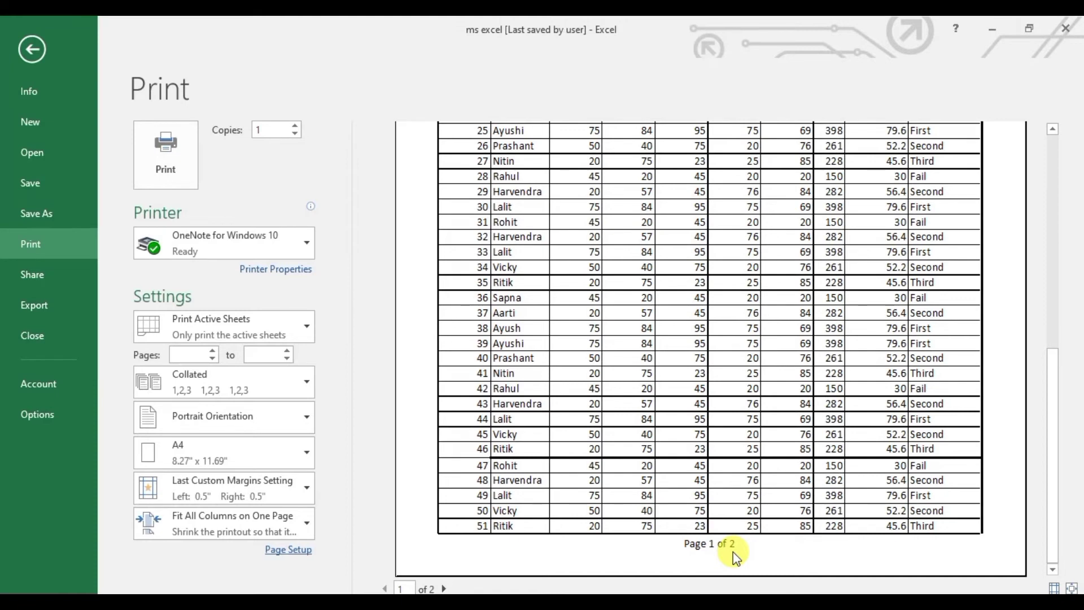
left_click(444, 589)
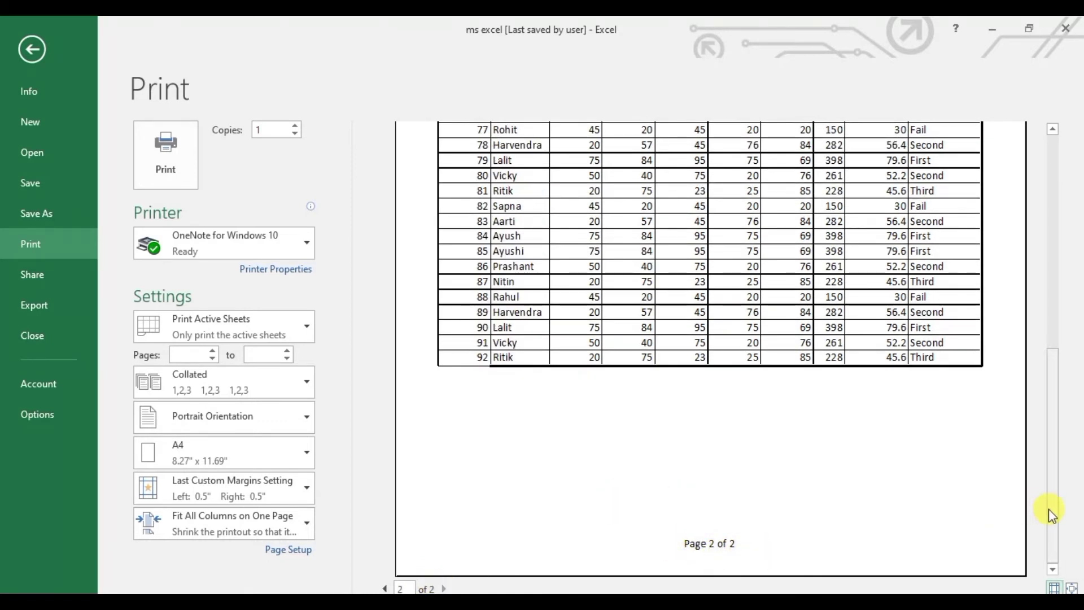
scroll(1053, 469, "up", 5)
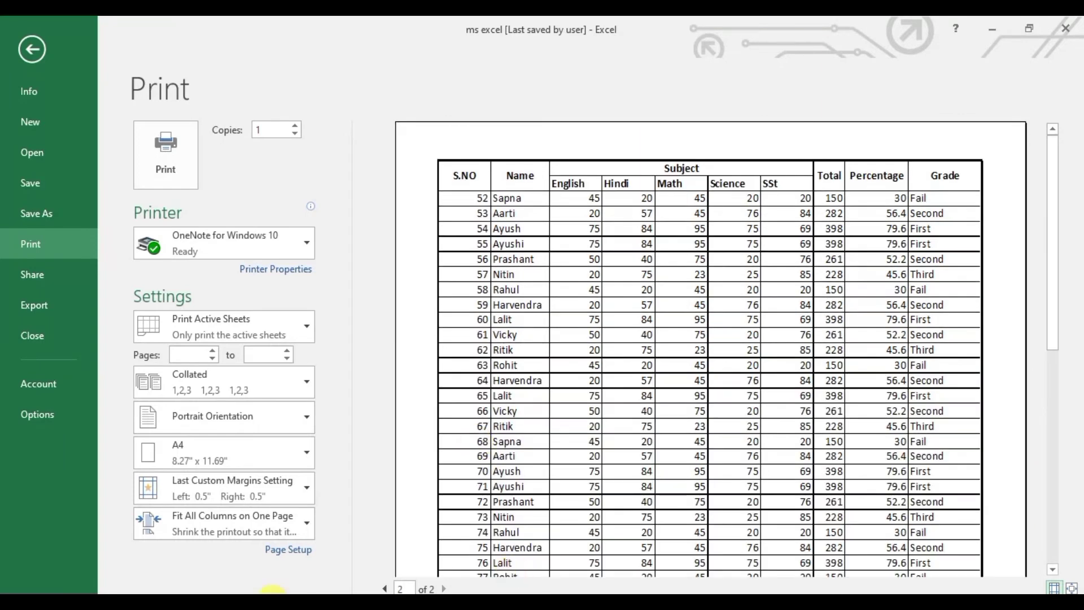
left_click(384, 588)
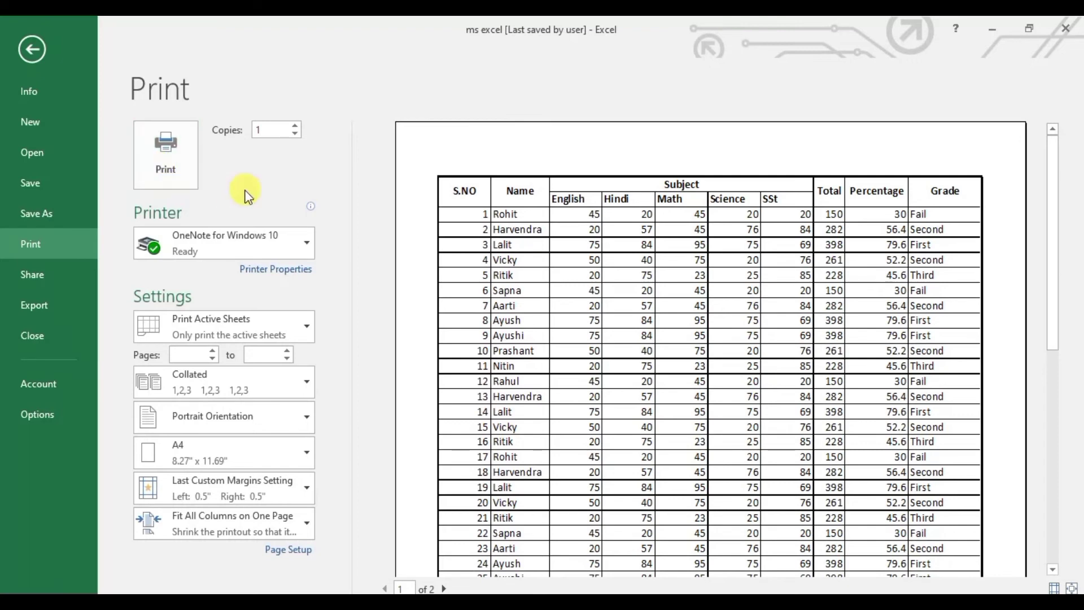
- Set Copies to 10 and print the marks sheet
left_click(296, 126)
left_click(296, 126)
left_click(296, 126)
type("10")
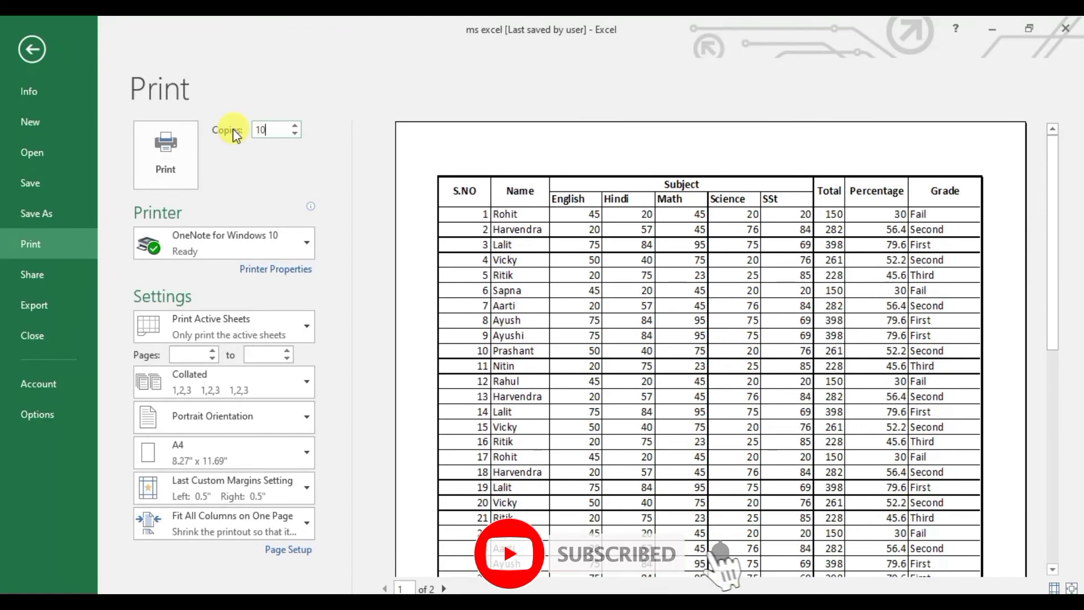
left_click(165, 164)
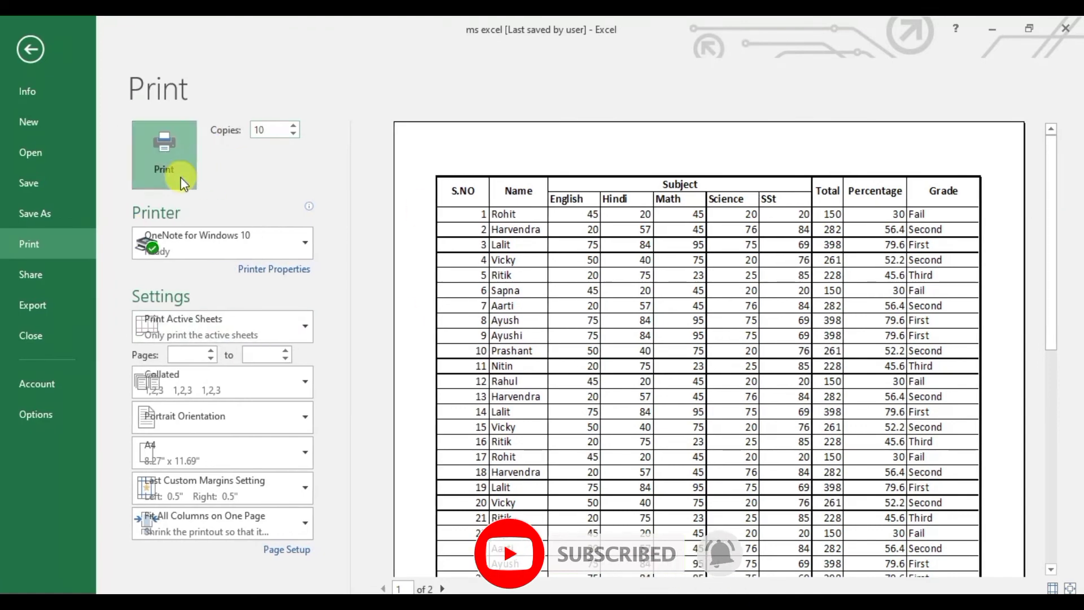